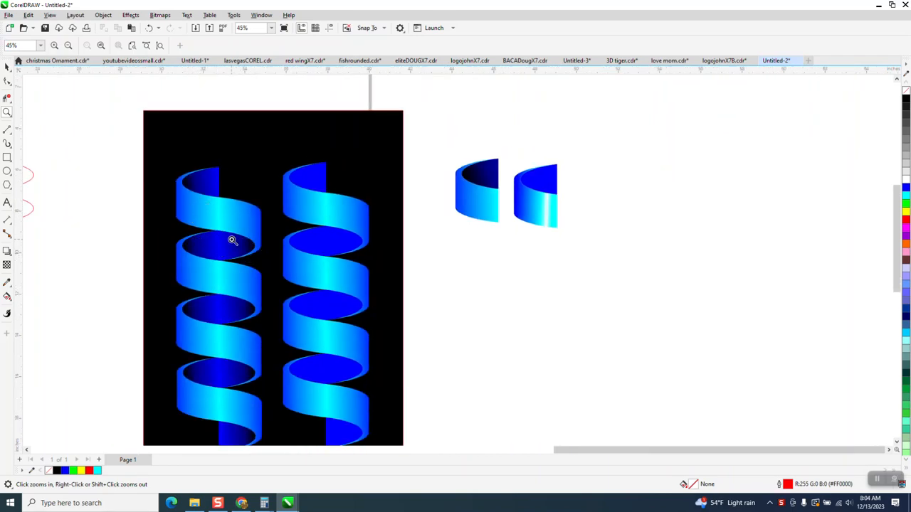
Step: Apply a linear fountain fill to the right-hand curl's inner face, running from blue at its straight edge to black at its curved end
scroll(235, 240, "down", 1)
left_click_drag(396, 160, 545, 277)
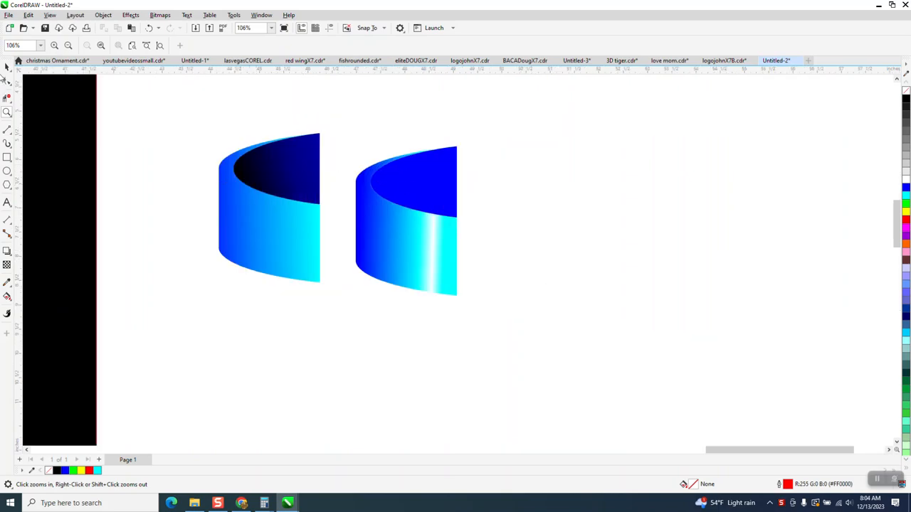
left_click(6, 66)
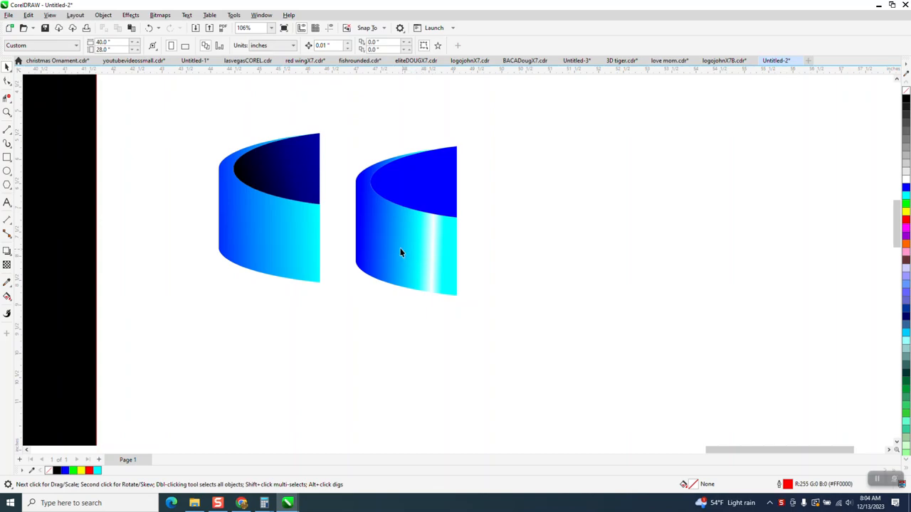
left_click(437, 195)
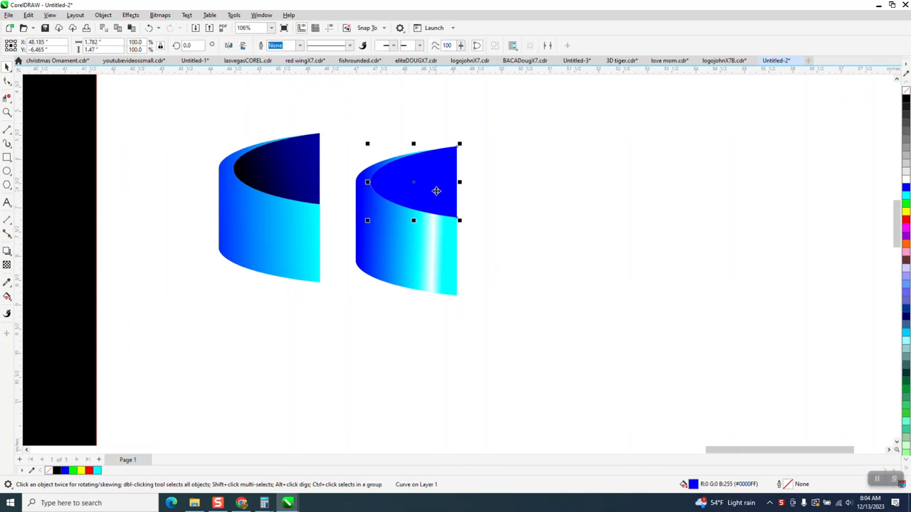
left_click(10, 304)
left_click(40, 296)
left_click_drag(456, 181, 375, 184)
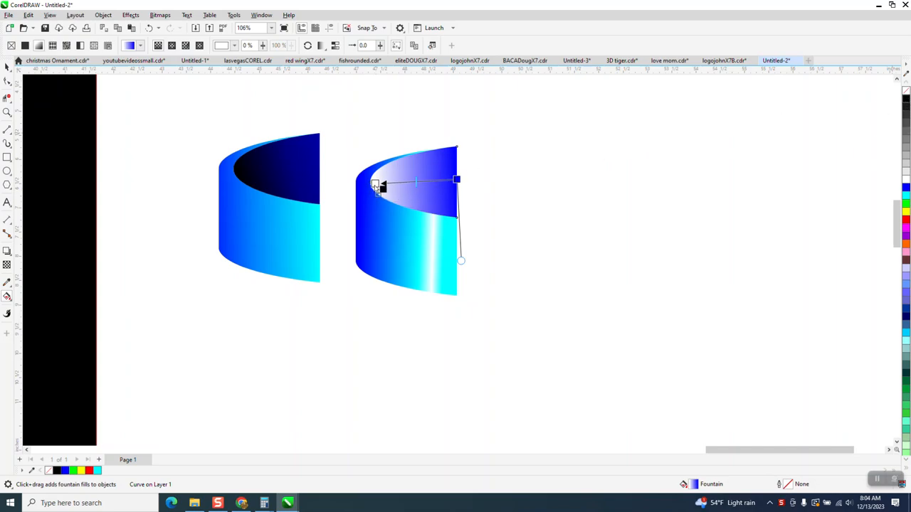
left_click_drag(379, 182, 377, 183)
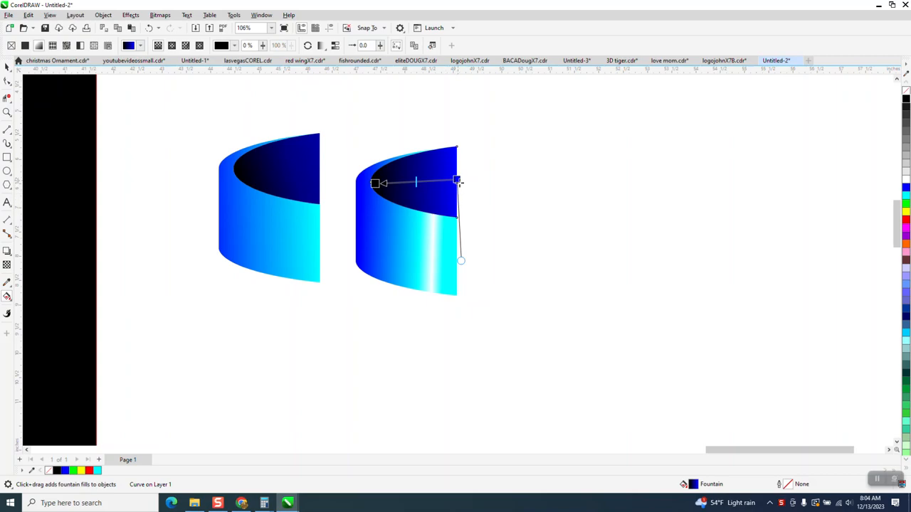
left_click_drag(465, 264, 457, 260)
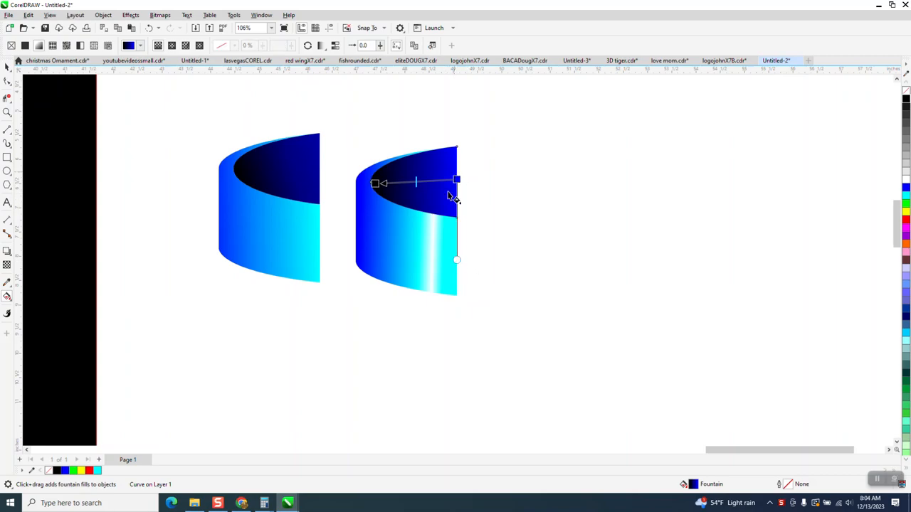
left_click_drag(456, 180, 457, 183)
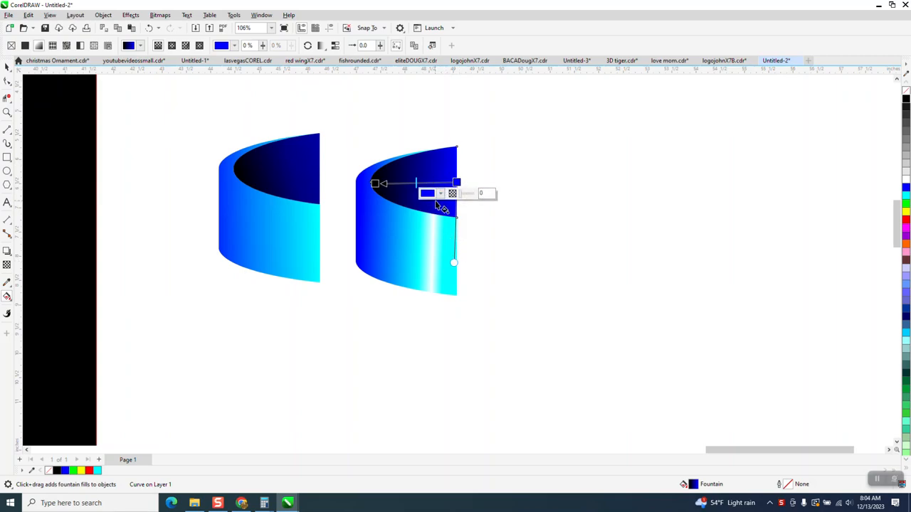
Step: Group the five objects that make up the right-hand curl
left_click(7, 112)
left_click_drag(347, 120, 545, 336)
right_click(282, 164)
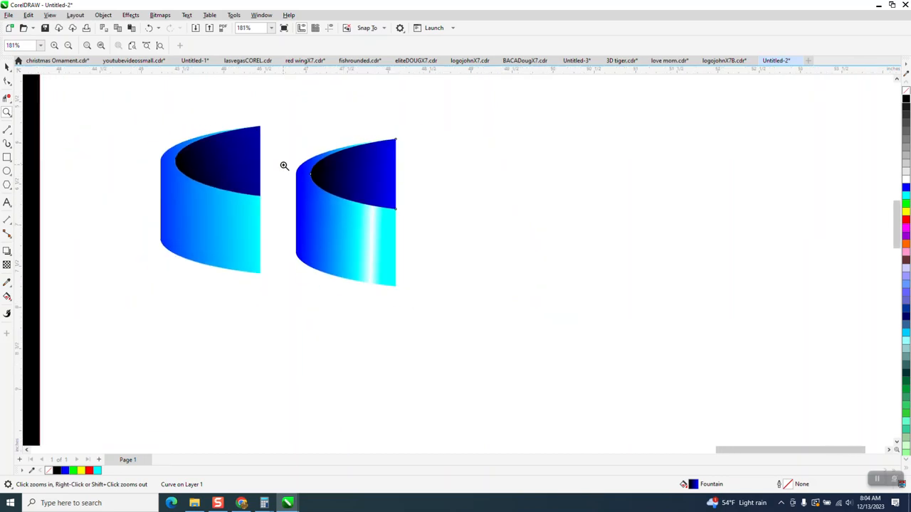
right_click(284, 163)
key("space")
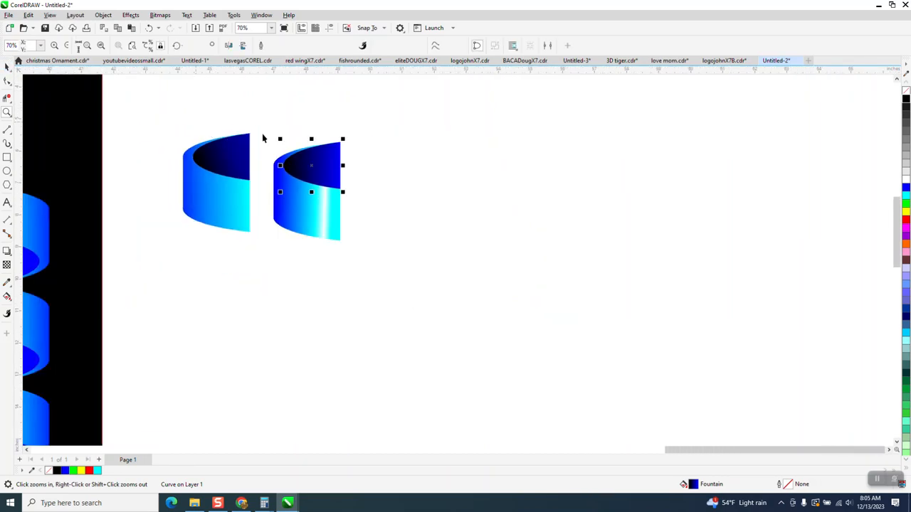
left_click_drag(251, 125, 385, 296)
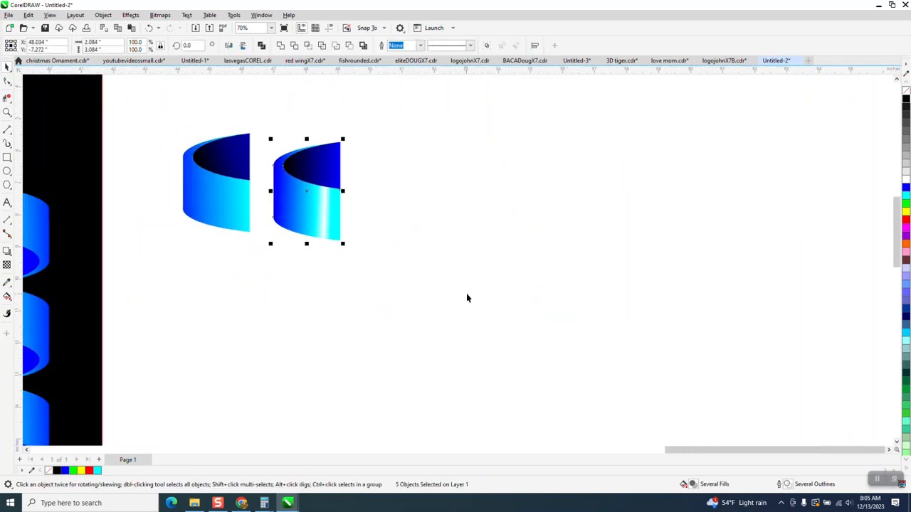
key("ctrl+g")
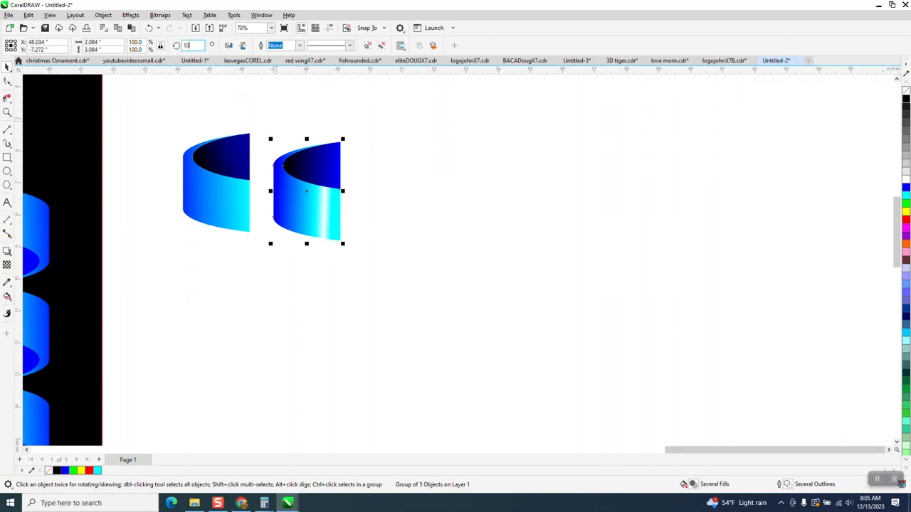
Step: Create a copy of the grouped curl rotated 180° and attach it to the original's straight edge
key("Return")
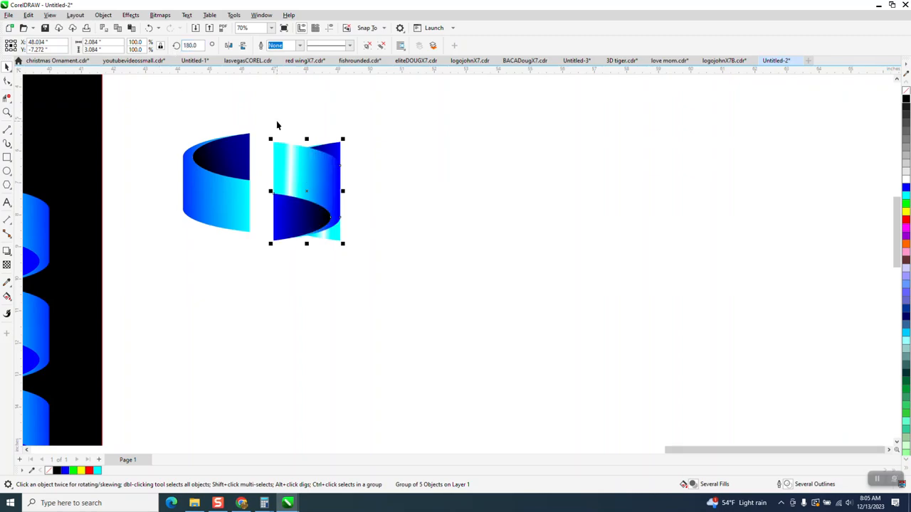
left_click_drag(326, 191, 423, 347)
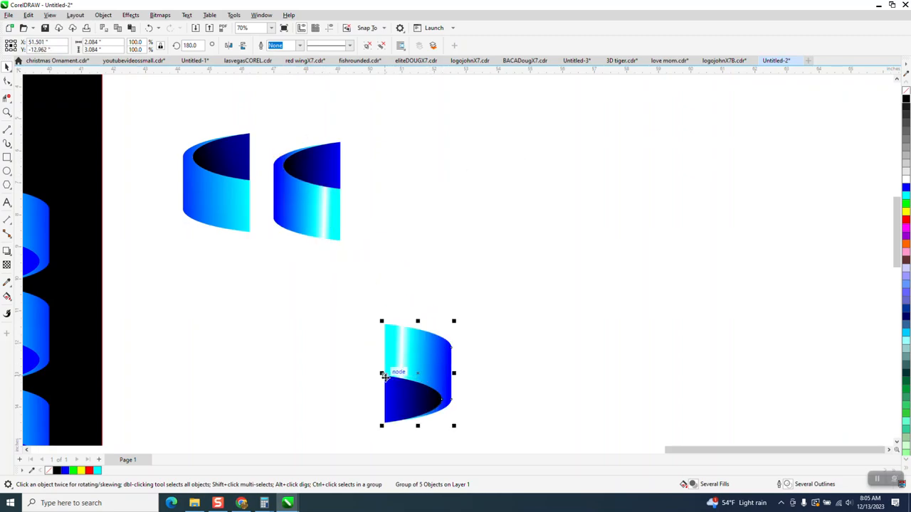
left_click_drag(384, 377, 339, 245)
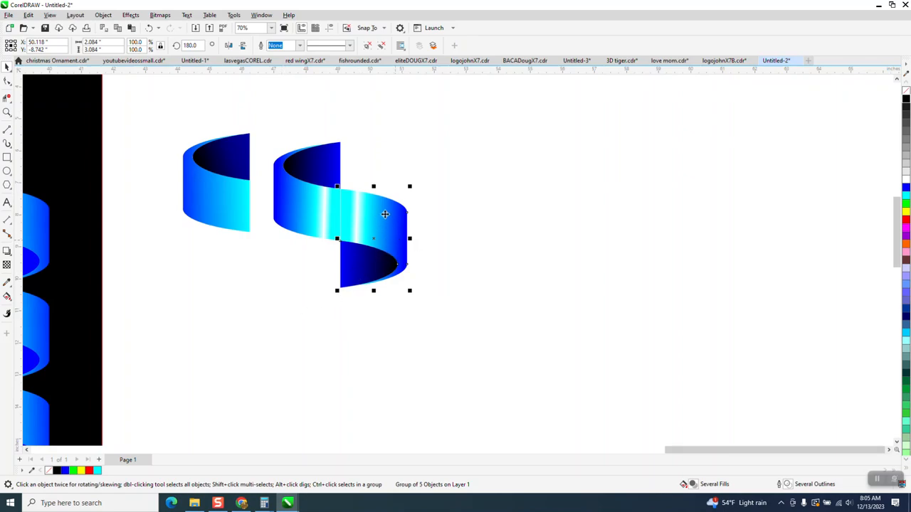
Step: Delete the rotated copy and ungroup the remaining right-hand curl
left_click_drag(380, 234, 470, 294)
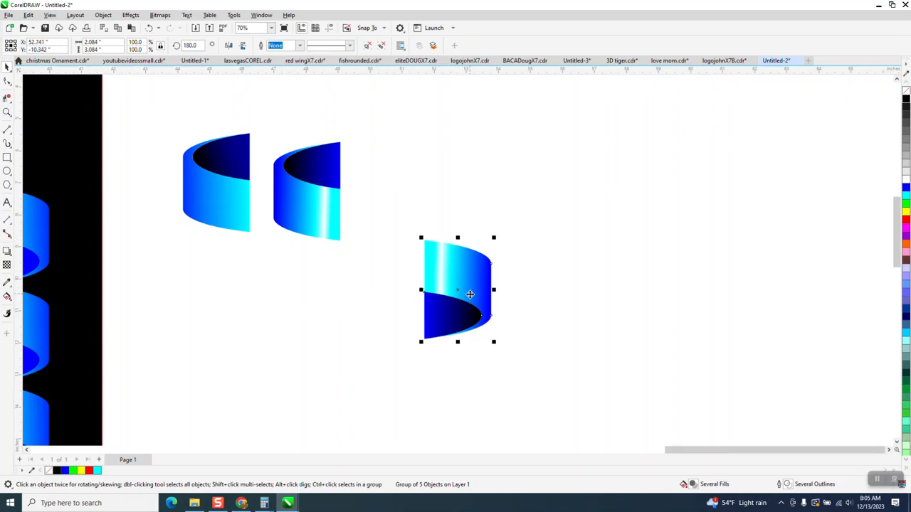
key("Delete")
left_click(313, 192)
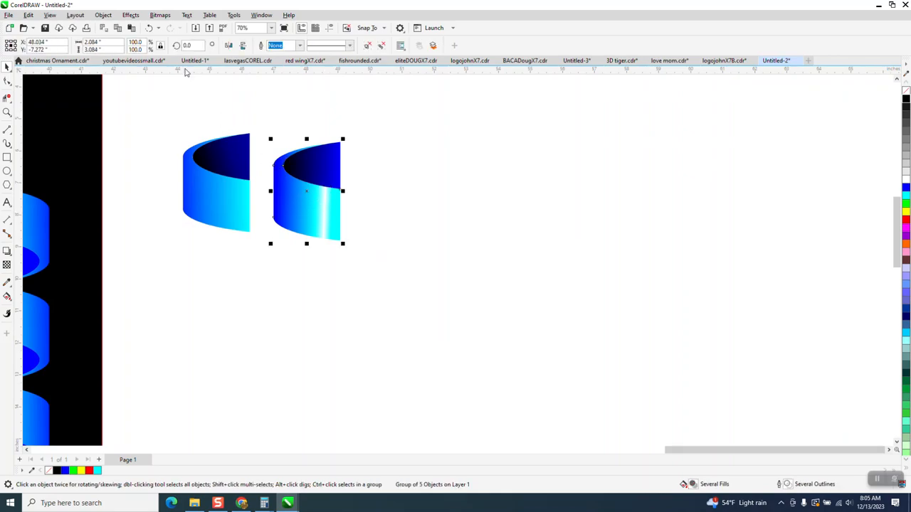
left_click(103, 15)
mouse_move(114, 176)
left_click(253, 188)
Step: Recolor the front band's fountain fill, replacing the white highlight node with cyan and making the end node at the straight edge white
left_click(318, 226)
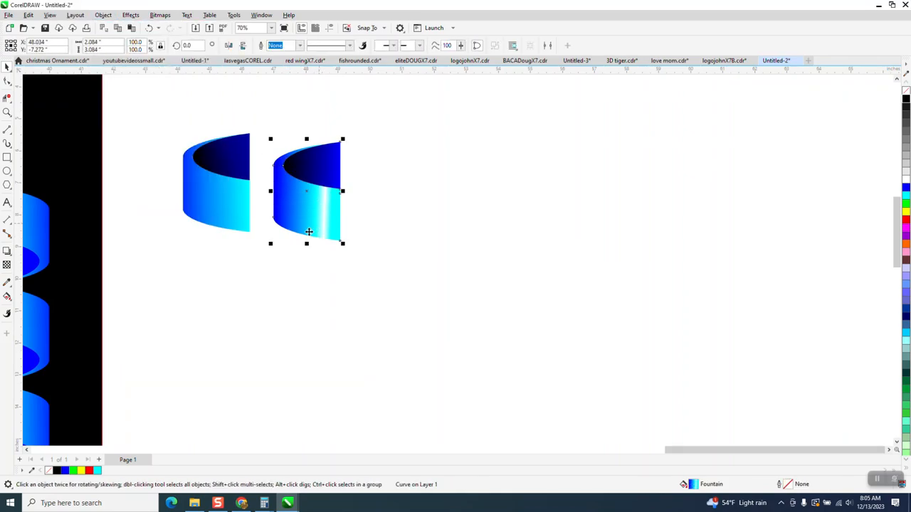
left_click(7, 297)
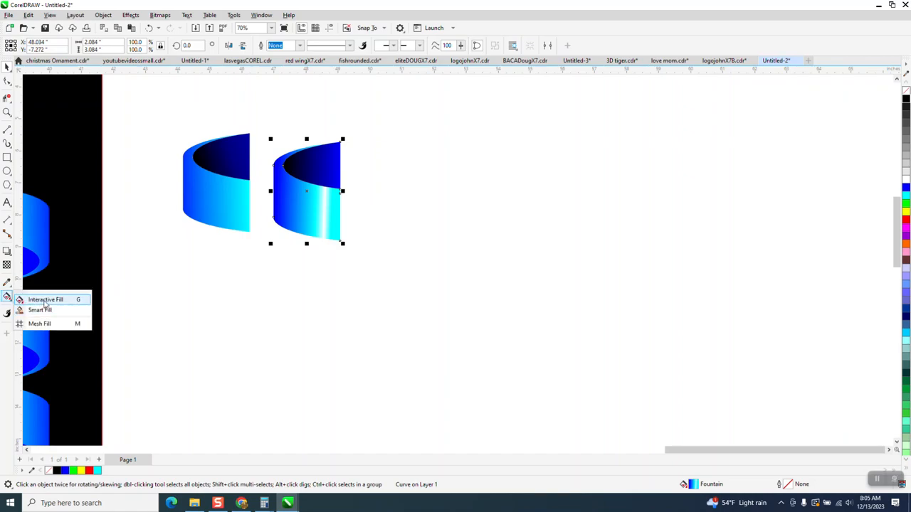
left_click(44, 302)
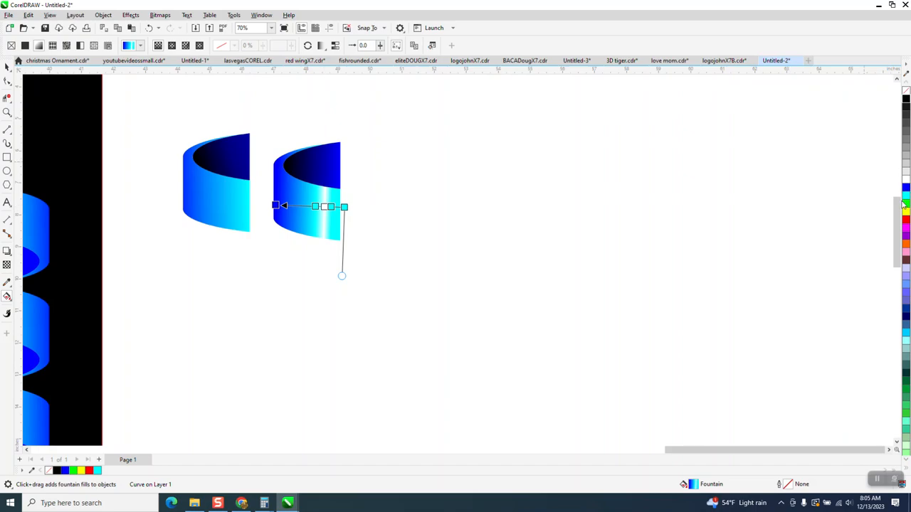
left_click_drag(906, 194, 346, 206)
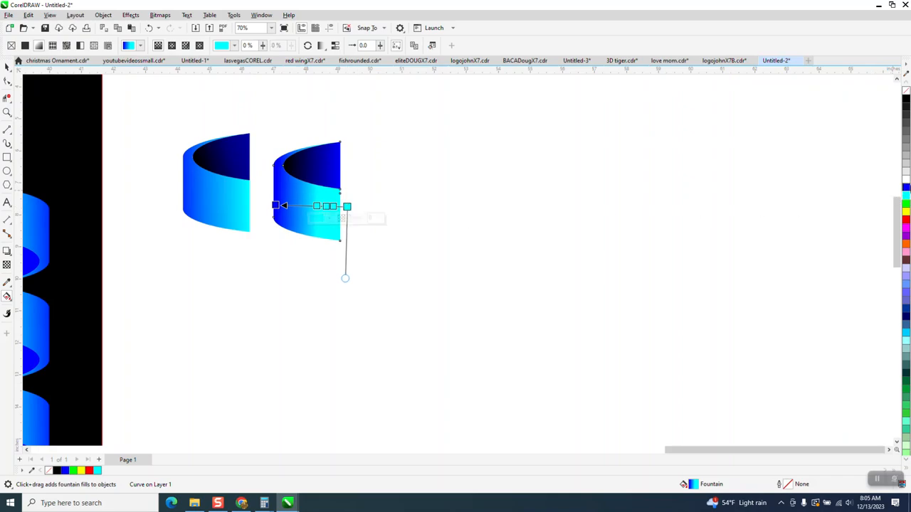
left_click_drag(906, 180, 342, 207)
Step: Group all the objects of the recolored curl
left_click(7, 66)
left_click_drag(258, 123, 451, 300)
key("ctrl+g")
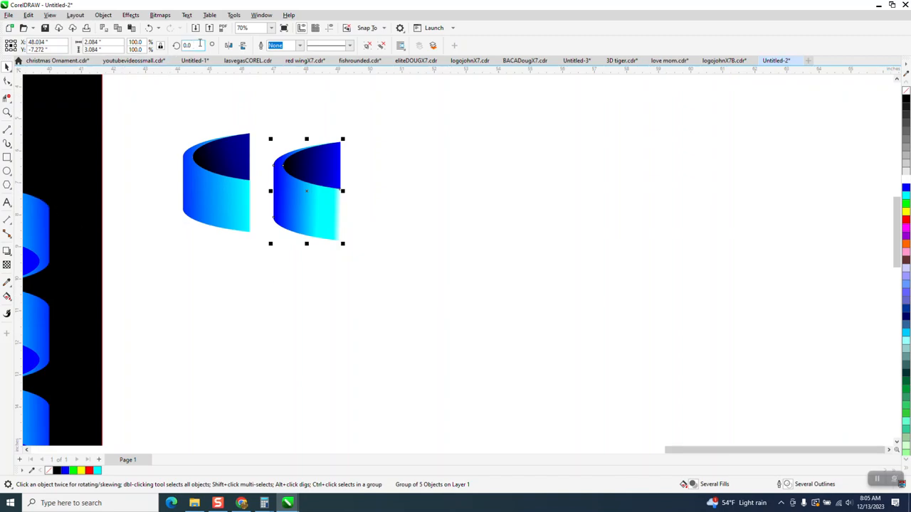
Step: Make a copy of the group rotated 180° and join it to the original curl along the white edge
type("18")
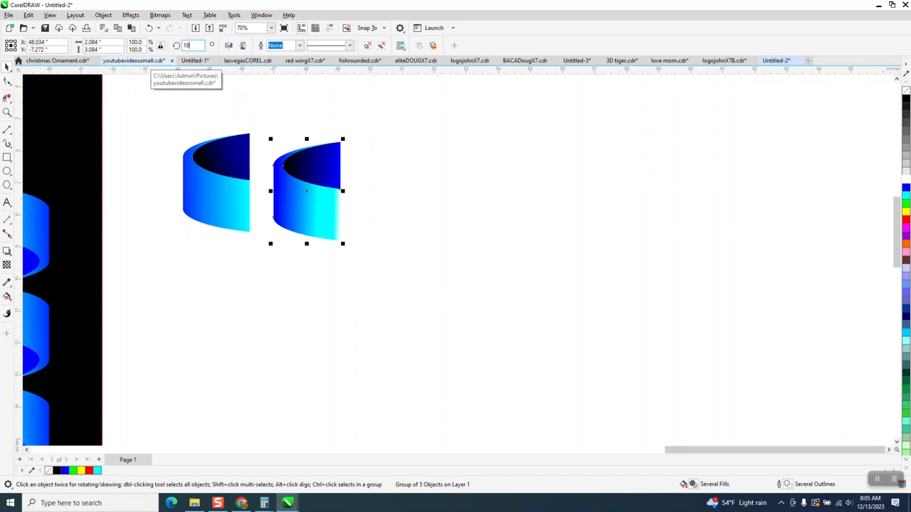
type("0")
key("Return")
left_click_drag(305, 190, 364, 348)
left_click_drag(336, 302, 346, 191)
left_click(288, 319)
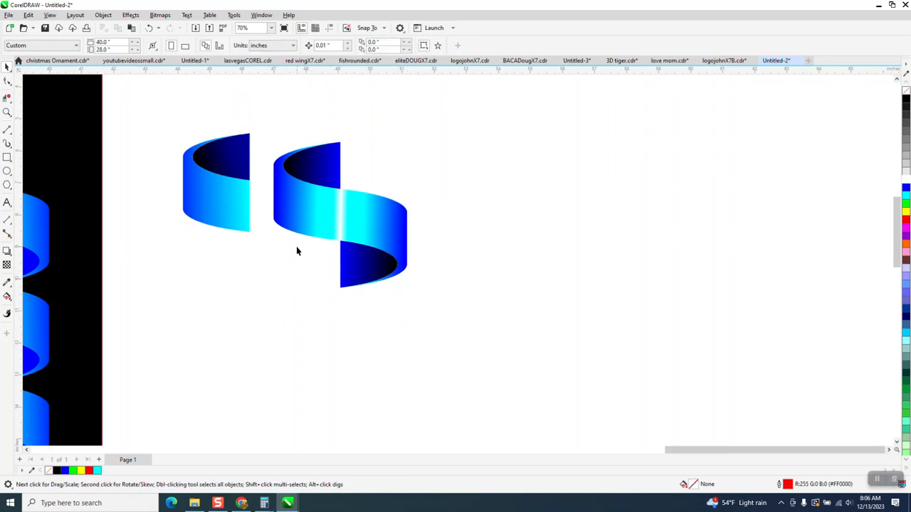
Step: Group the two joined halves and stack two copies directly below to form a three-turn spiral
left_click_drag(267, 119, 502, 371)
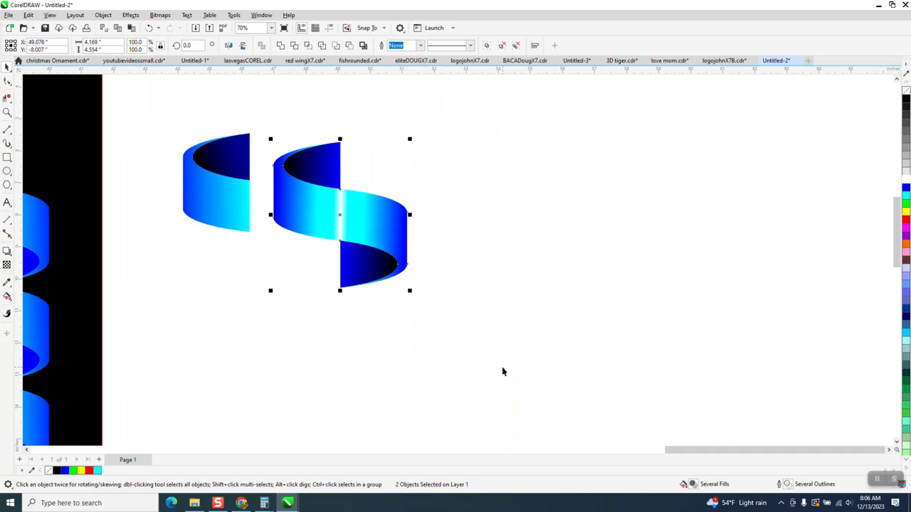
key("ctrl+g")
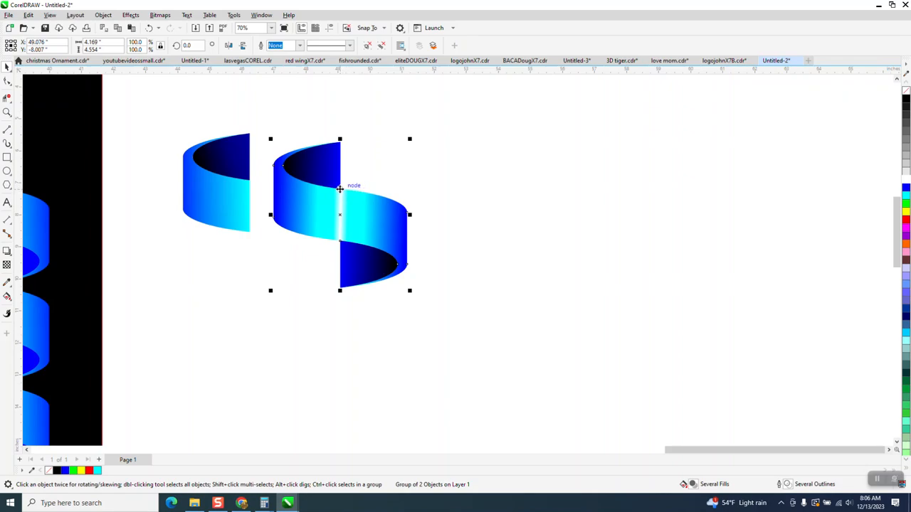
left_click_drag(339, 188, 342, 297)
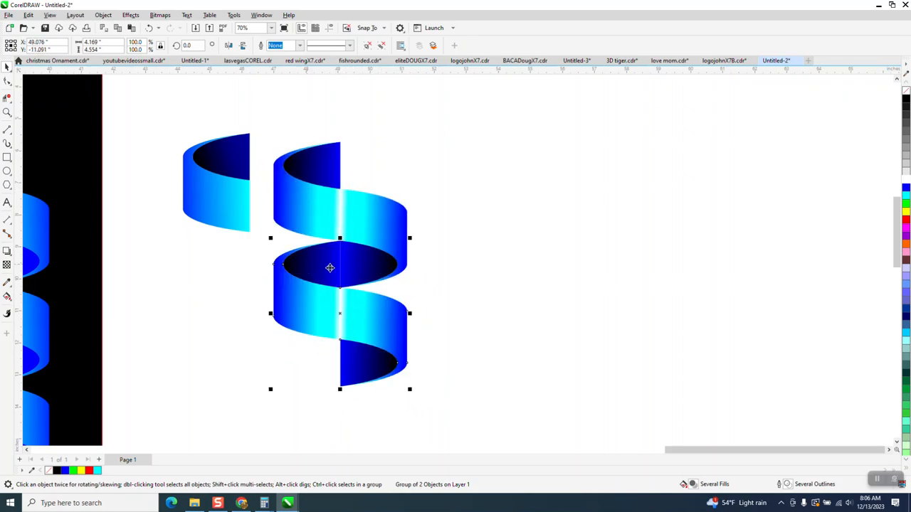
scroll(329, 268, "down", 2)
key("ctrl+r")
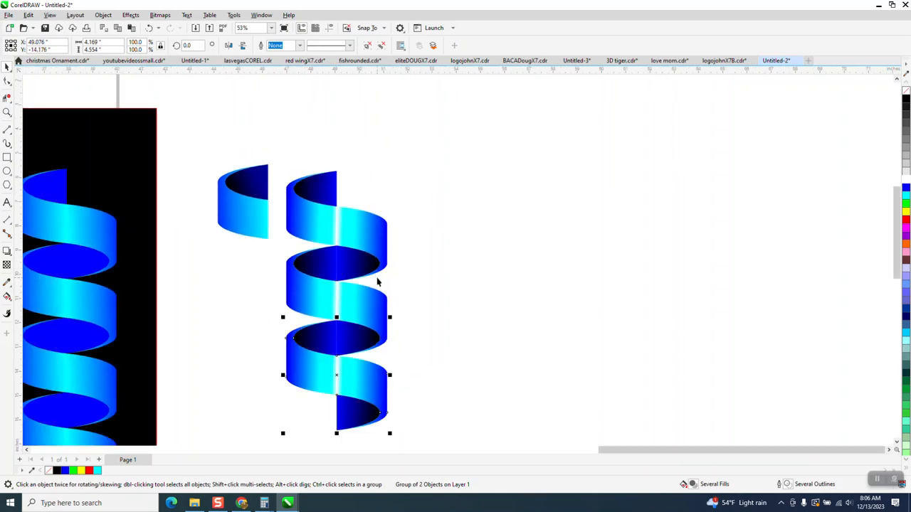
Step: Delete the spare curl beside the spiral and move the black background rectangle behind the three-turn spiral
left_click(467, 195)
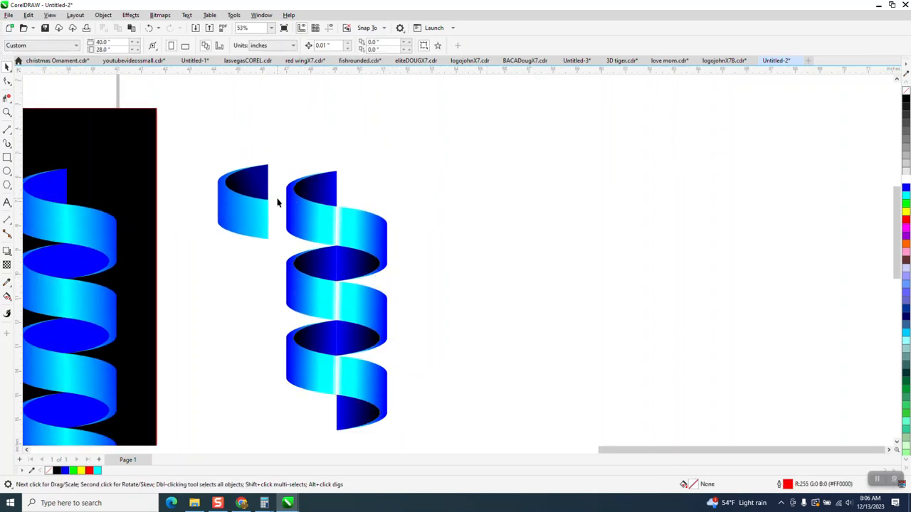
left_click(259, 203)
key("Delete")
left_click(258, 193)
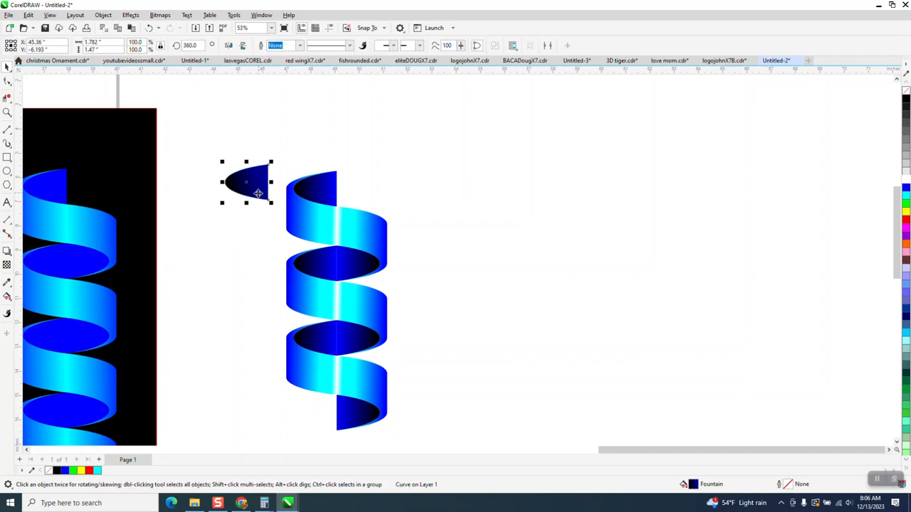
key("Delete")
scroll(255, 172, "down", 1)
left_click_drag(159, 182, 378, 187)
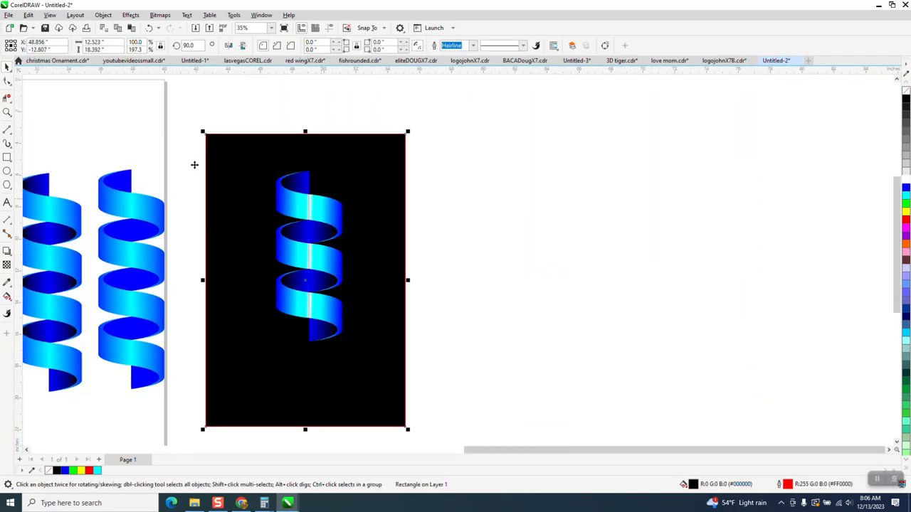
Step: Ungroup the spiral's top turn and nudge its right half slightly left to close the seam in the white highlight
left_click(7, 112)
left_click_drag(244, 183, 433, 249)
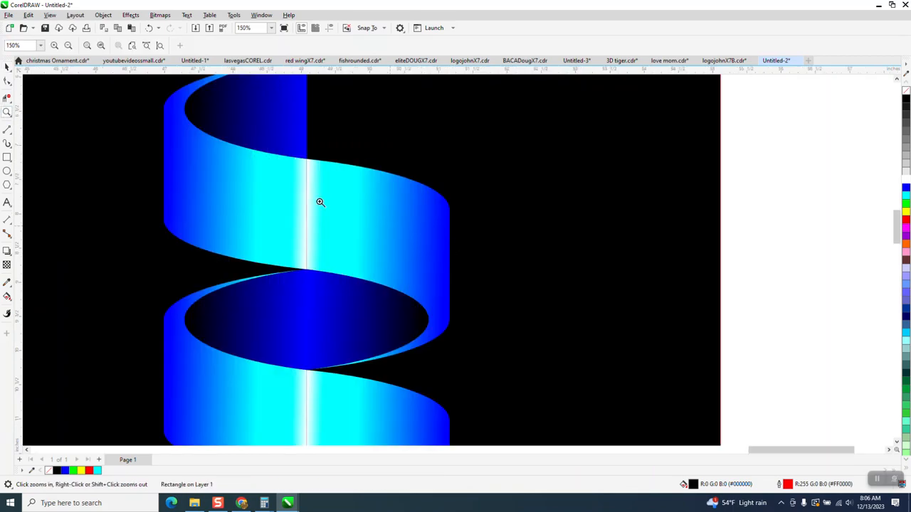
left_click(799, 171)
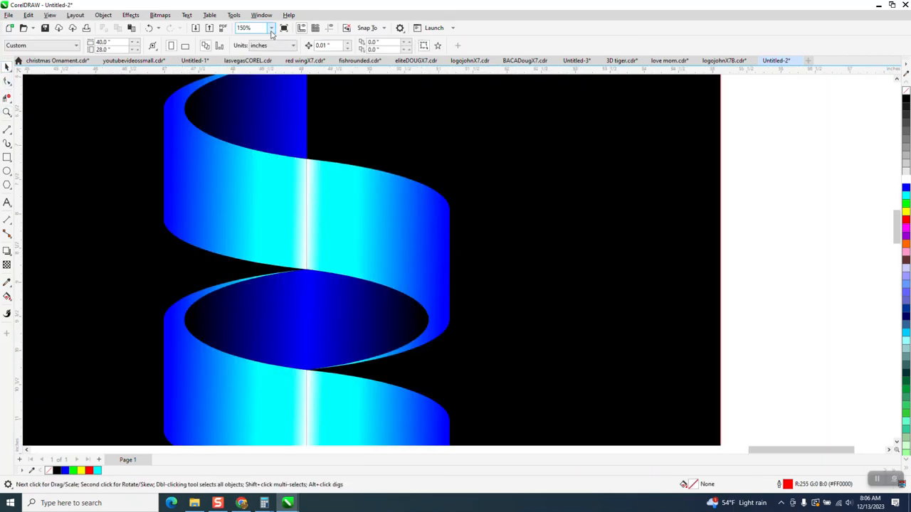
left_click(340, 214)
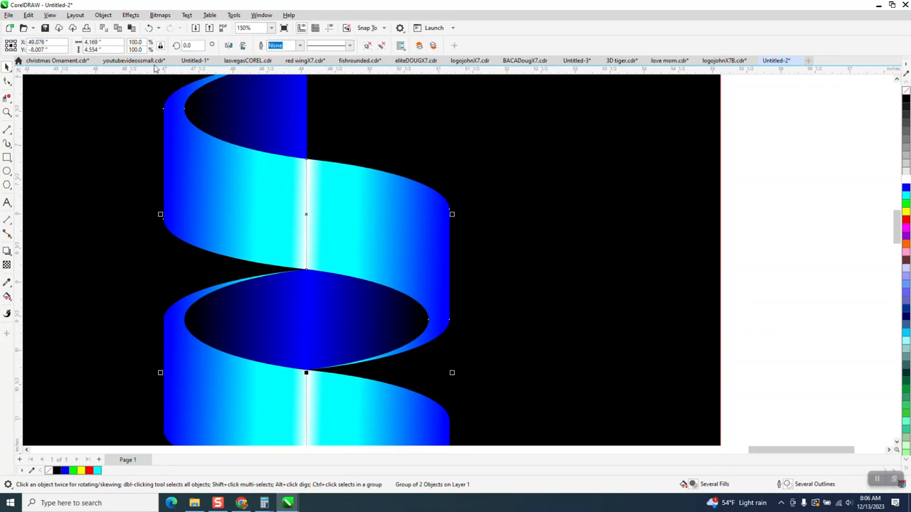
left_click(103, 15)
mouse_move(125, 177)
left_click(256, 186)
left_click(371, 266)
key("Left")
key("Left")
Step: Nudge the spiral's middle turn slightly left and deselect it
scroll(380, 288, "down", 1)
left_click(370, 402)
key("Left")
left_click(408, 406)
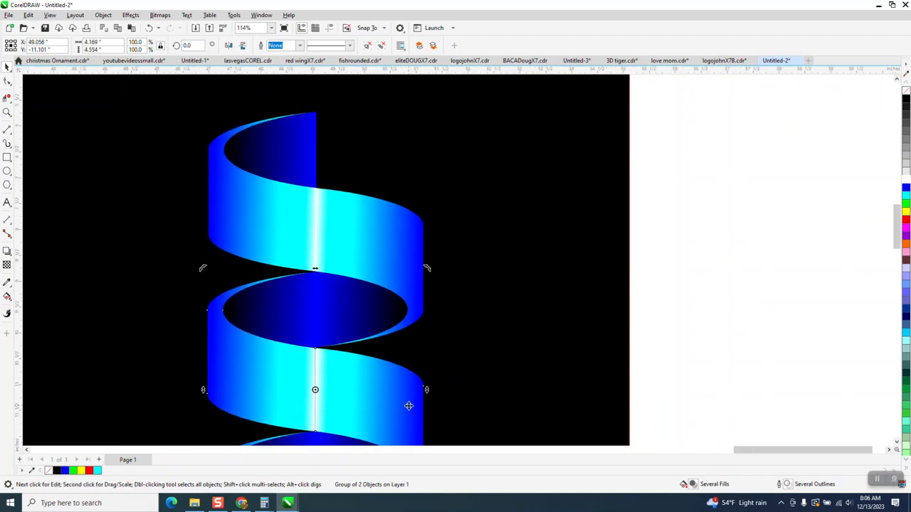
left_click(749, 285)
scroll(486, 206, "down", 2)
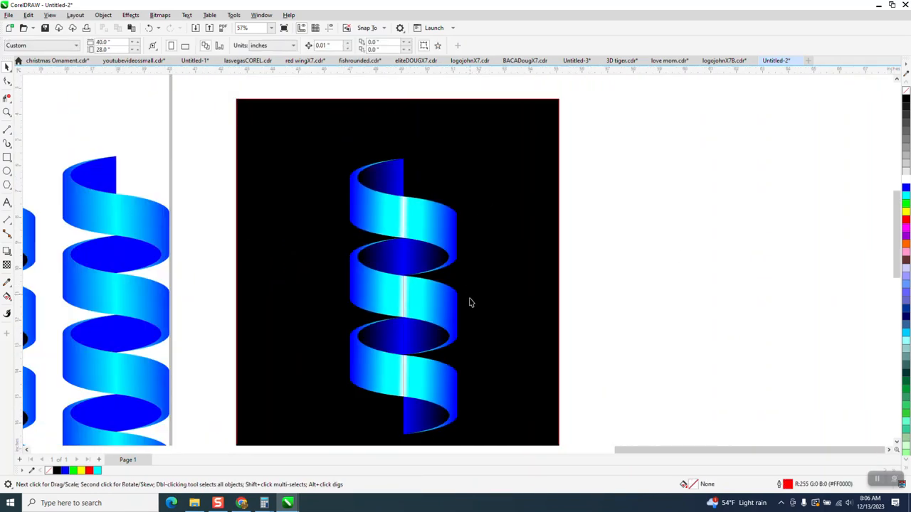
Step: Ungroup the spiral's bottom turn into its two halves and deselect them
left_click(437, 381)
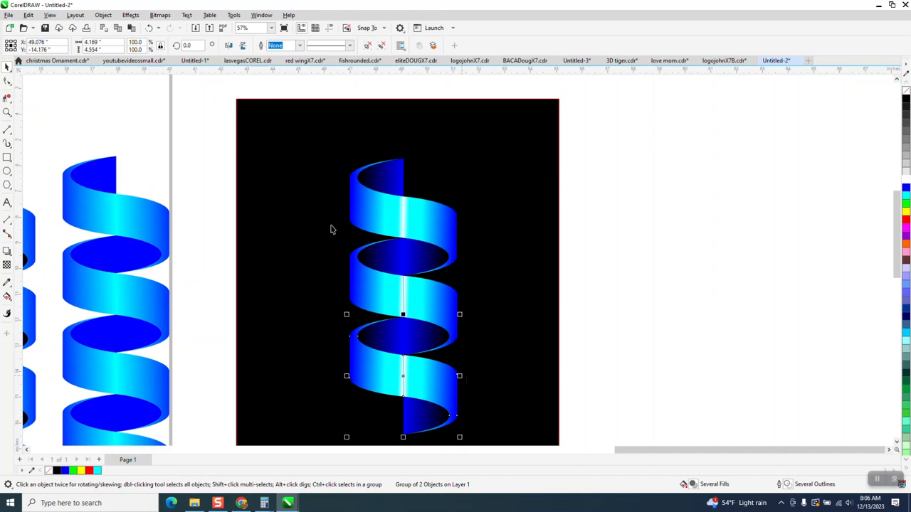
left_click_drag(315, 97, 484, 453)
scroll(491, 442, "down", 2)
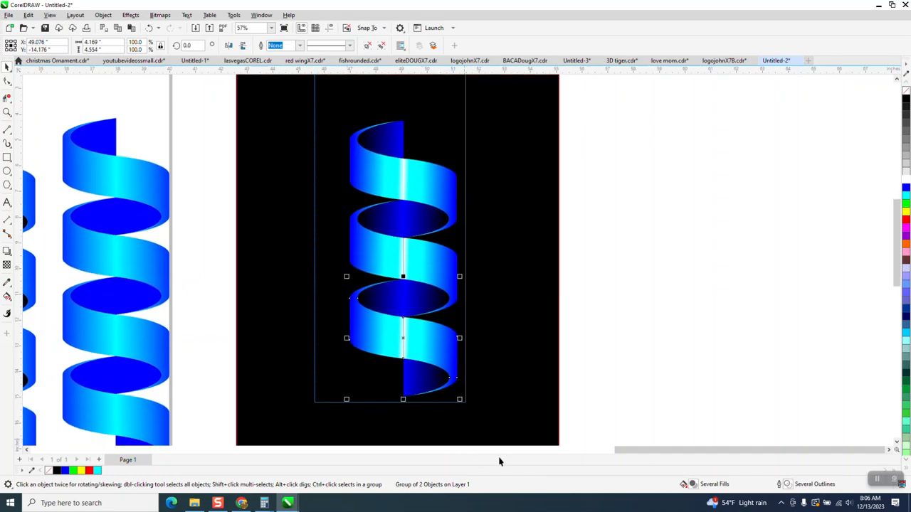
left_click(576, 291)
left_click(448, 303)
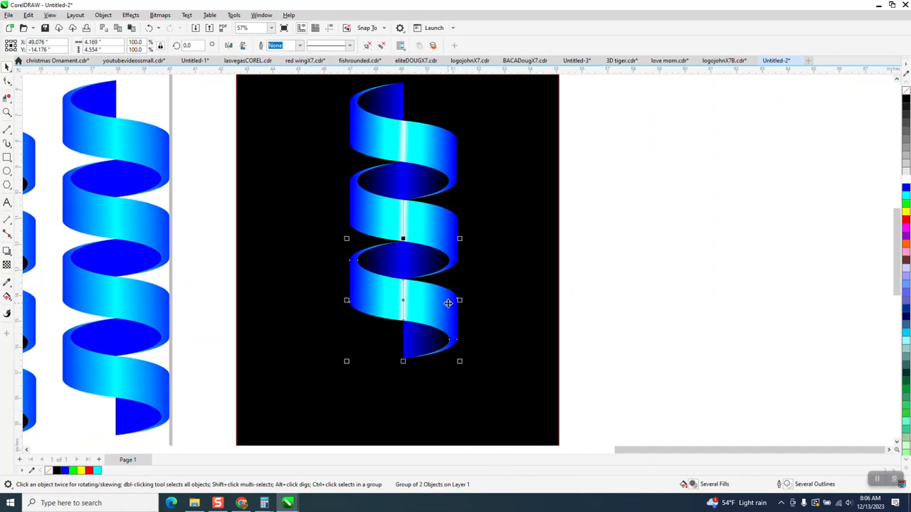
left_click(103, 15)
mouse_move(196, 177)
left_click(256, 187)
left_click(591, 254)
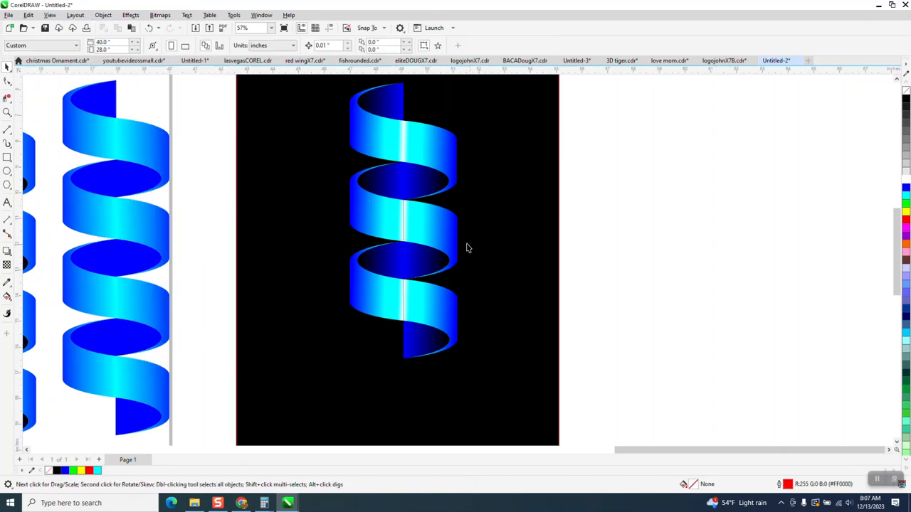
Step: Ungroup the spiral's middle turn so its right half can move separately, and clear the selection
left_click(439, 230)
left_click(103, 15)
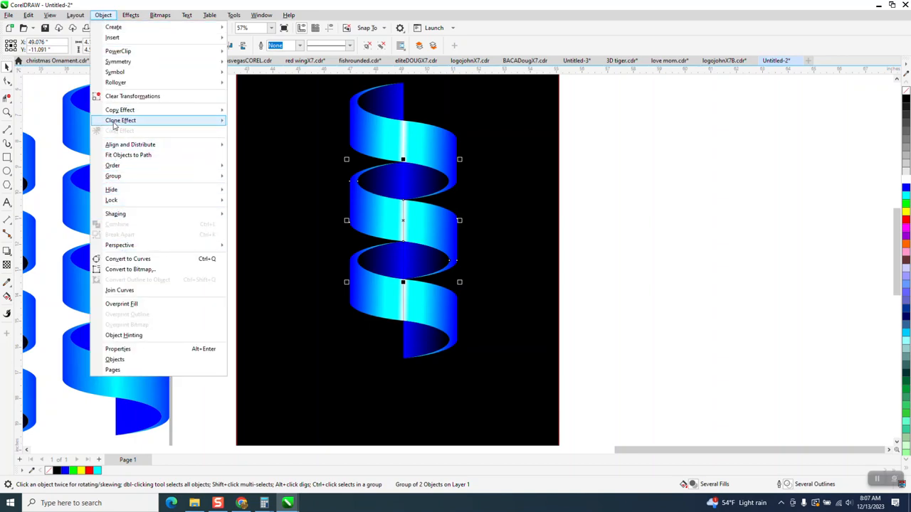
mouse_move(198, 183)
left_click(238, 185)
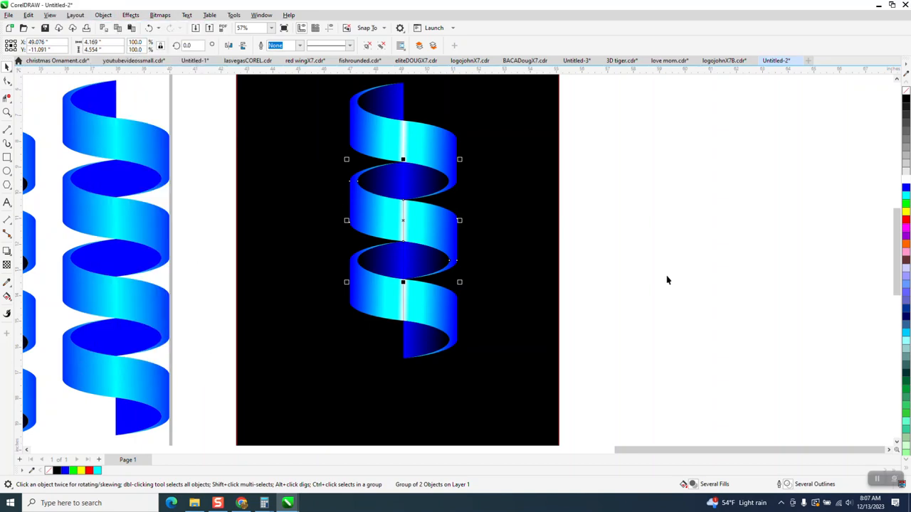
left_click(662, 280)
Step: Nudge the right halves of the middle and bottom turns 0.02 inches left to close the seams in the white highlight
left_click(452, 239)
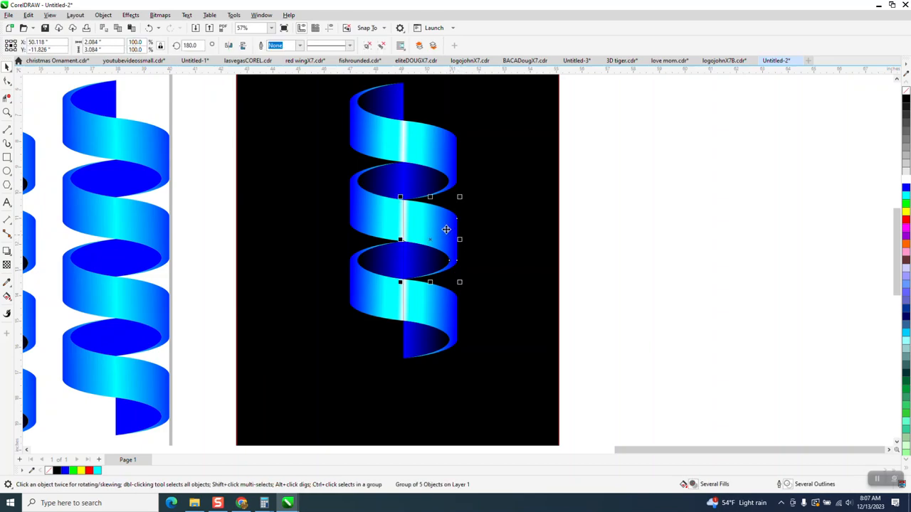
left_click(430, 307)
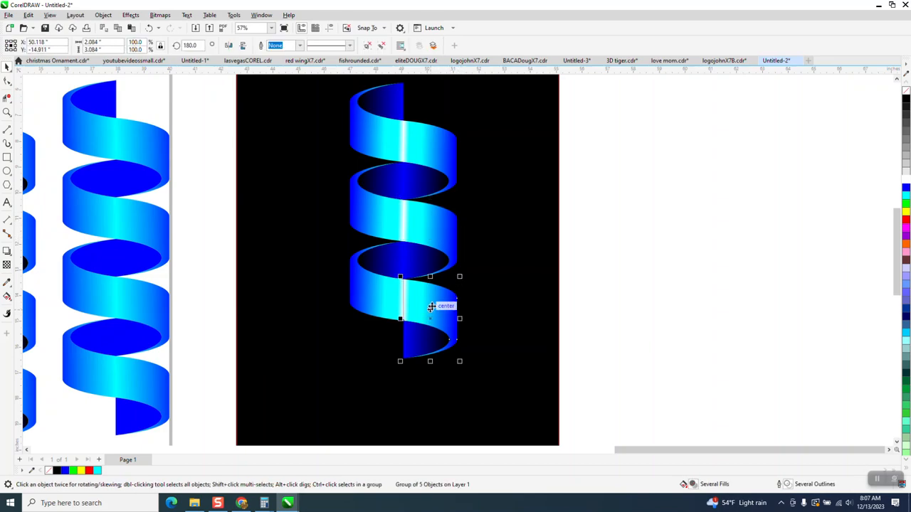
left_click(555, 274)
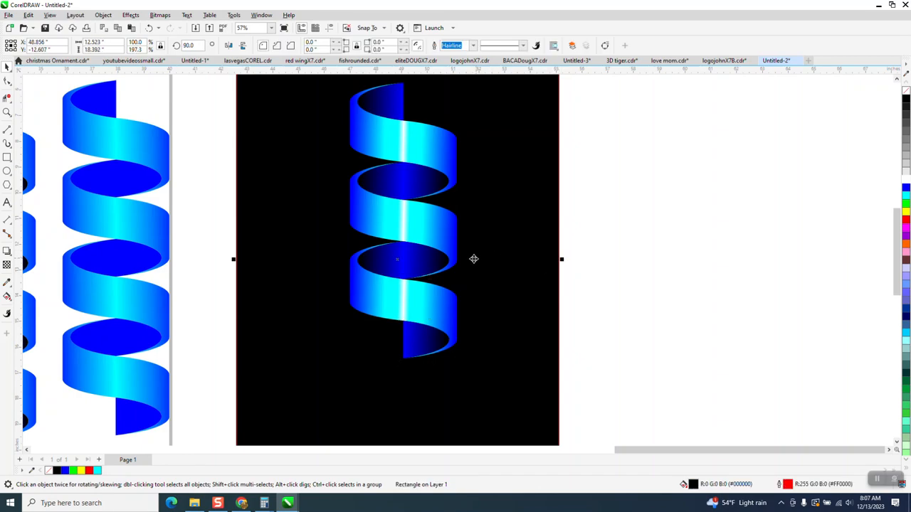
Step: Examine the white highlight seams and right halves of the middle and bottom turns up close, and check the whole spiral against the black background
left_click(7, 112)
scroll(306, 211, "down", 1)
left_click_drag(319, 115, 501, 342)
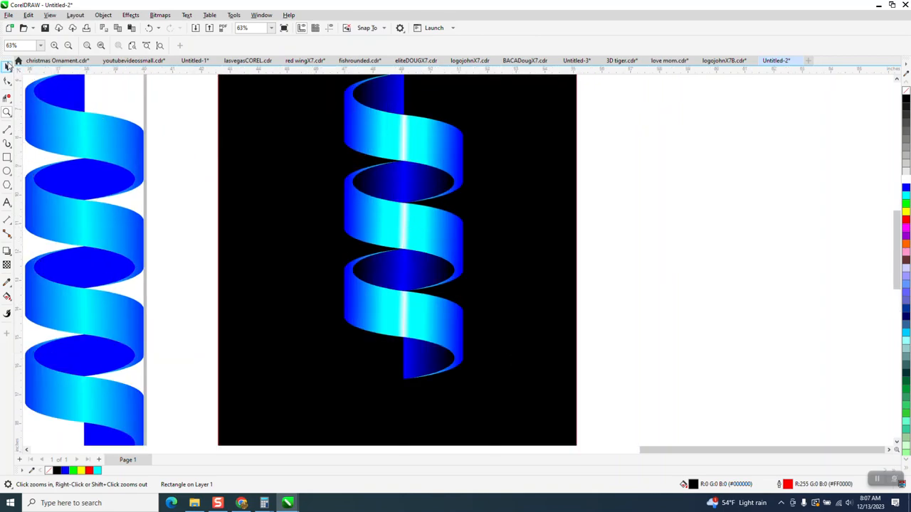
key("space")
left_click(441, 229)
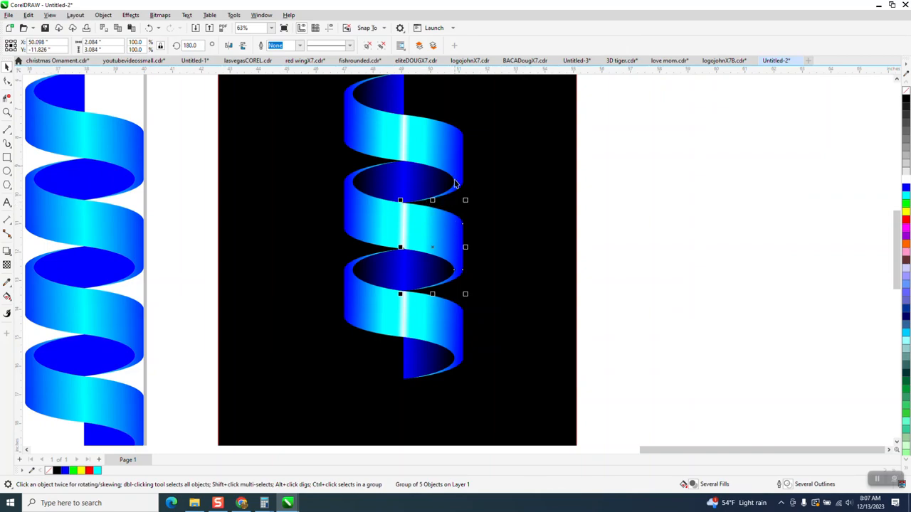
left_click(453, 318)
scroll(427, 315, "down", 2)
scroll(424, 313, "up", 3)
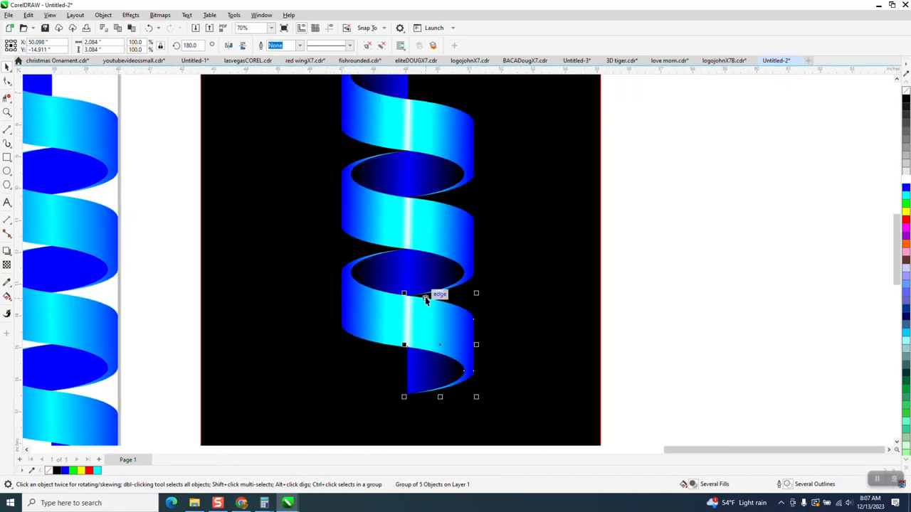
scroll(425, 296, "down", 1)
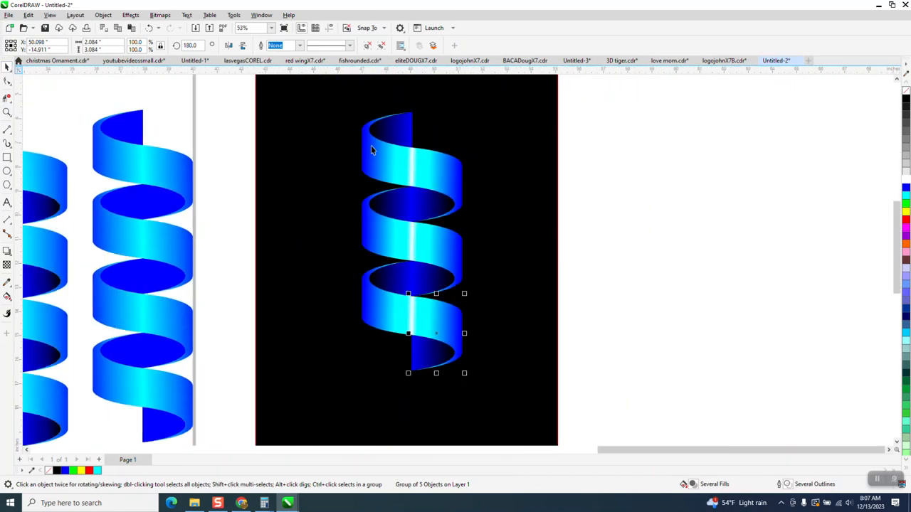
scroll(450, 235, "down", 1)
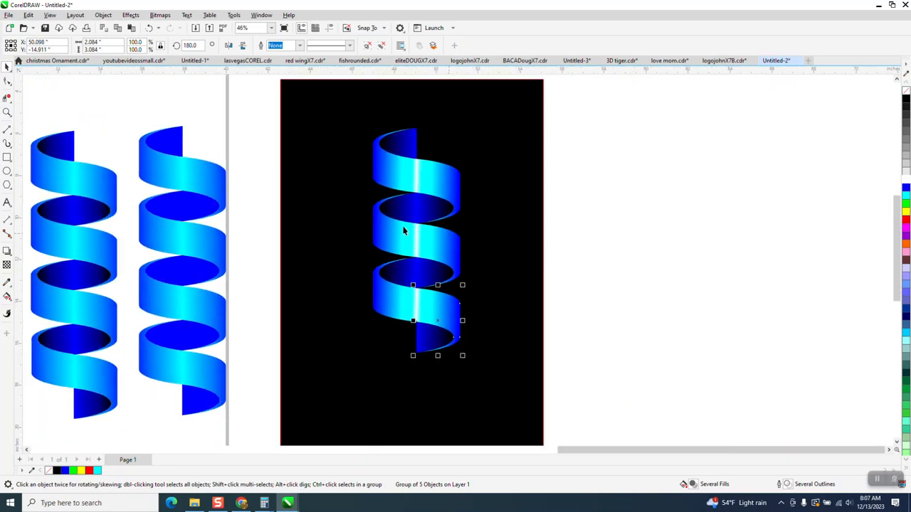
left_click(601, 246)
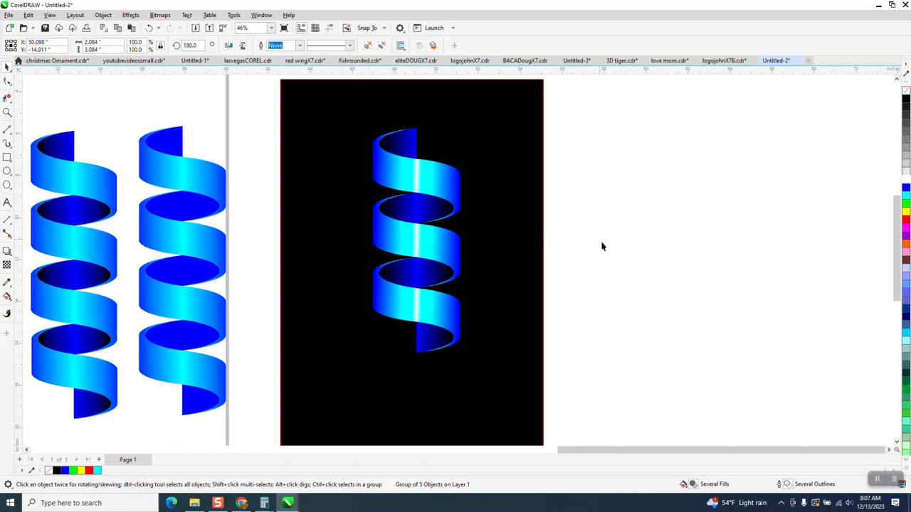